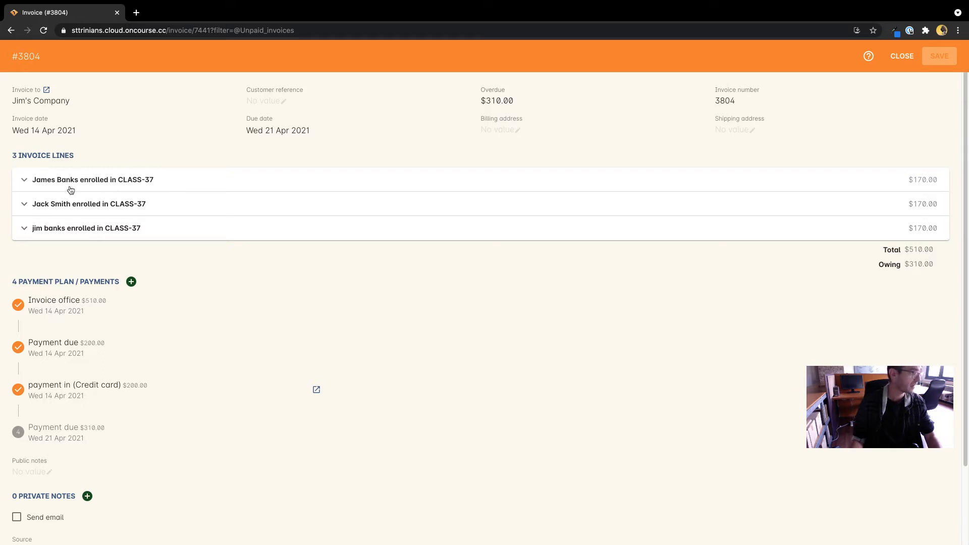
- Expand the first enrolment line and scroll through its details
{"action": "left_click", "coordinate": [191, 180]}
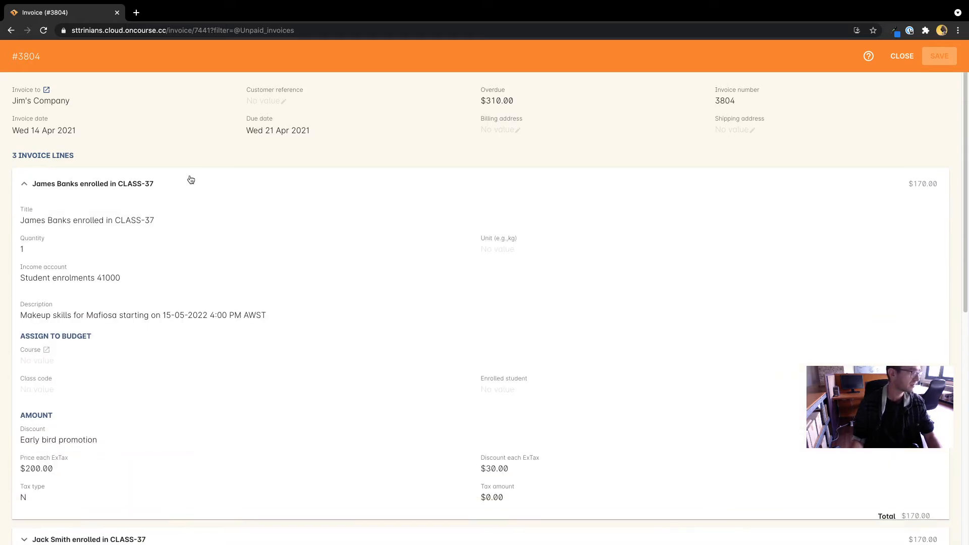
{"action": "scroll", "coordinate": [193, 194], "scroll_direction": "down", "scroll_amount": 1}
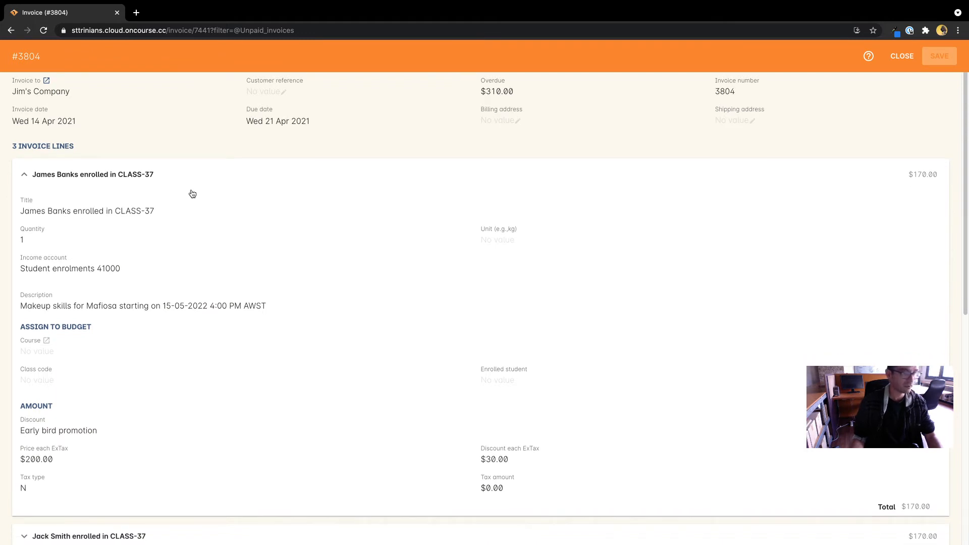
{"action": "scroll", "coordinate": [189, 194], "scroll_direction": "down", "scroll_amount": 1}
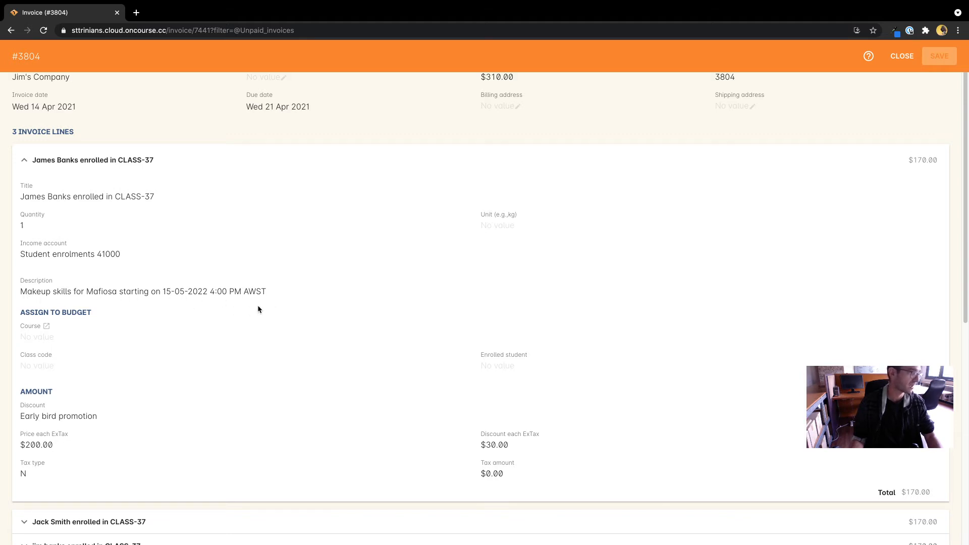
{"action": "scroll", "coordinate": [272, 305], "scroll_direction": "down", "scroll_amount": 3}
- Expand the second and third enrolment lines and review the payment plan
{"action": "left_click", "coordinate": [168, 371]}
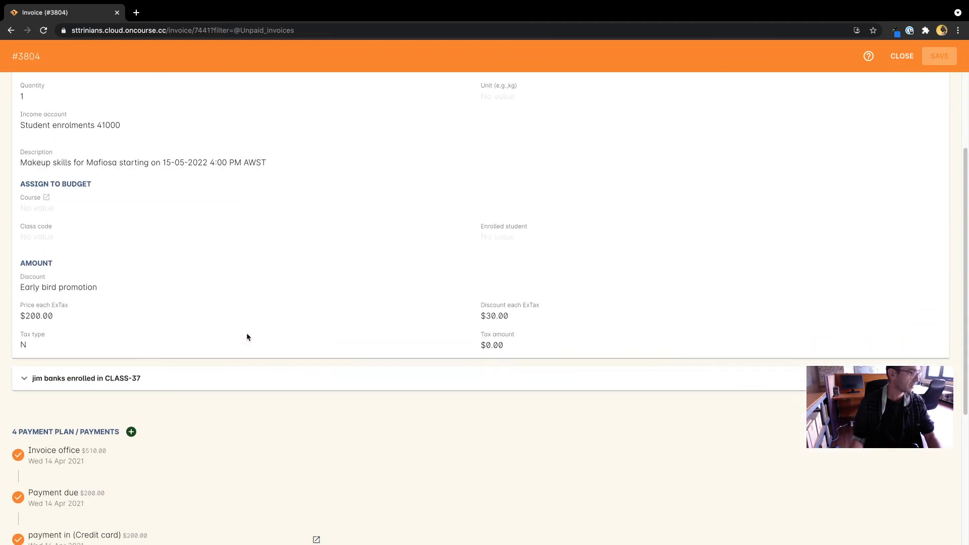
{"action": "scroll", "coordinate": [260, 318], "scroll_direction": "down", "scroll_amount": 2}
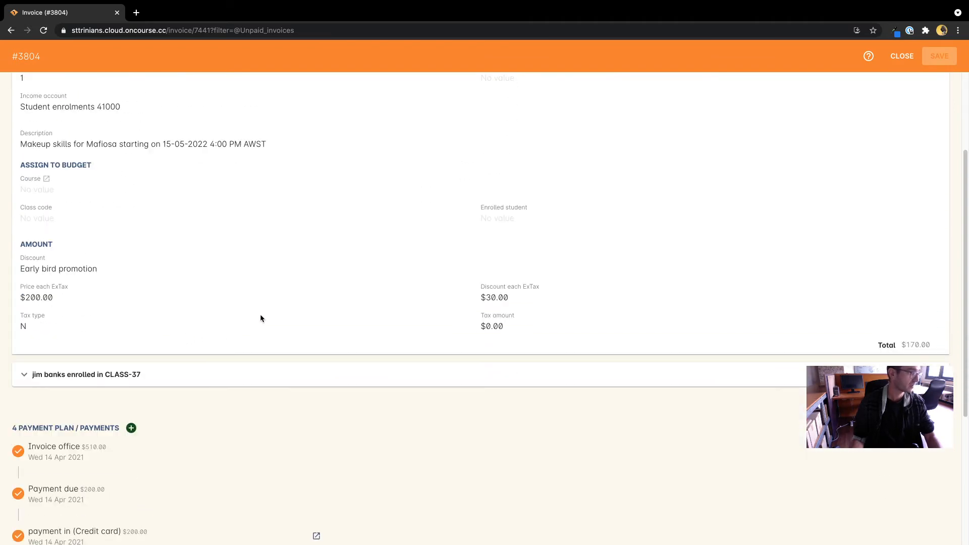
{"action": "left_click", "coordinate": [199, 377]}
{"action": "scroll", "coordinate": [302, 261], "scroll_direction": "up", "scroll_amount": 3}
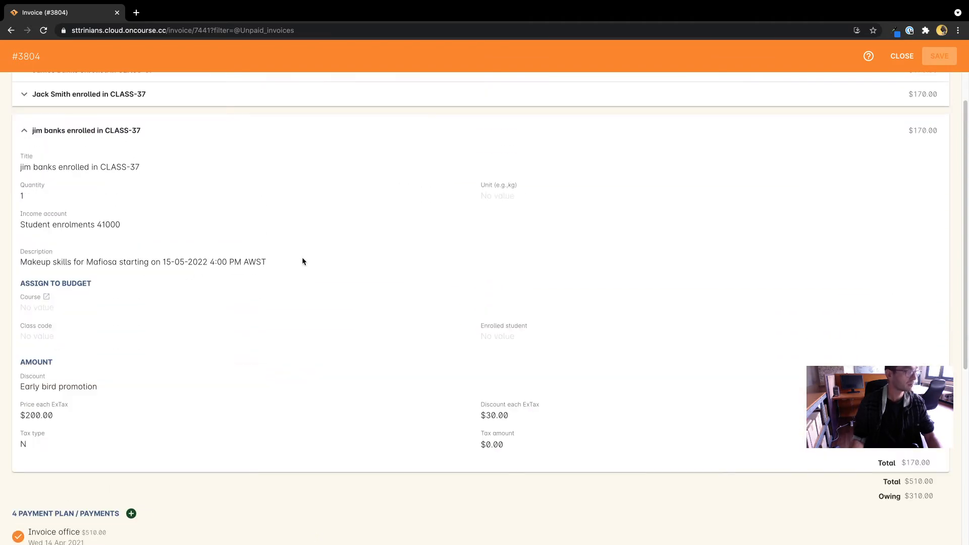
{"action": "scroll", "coordinate": [303, 261], "scroll_direction": "down", "scroll_amount": 8}
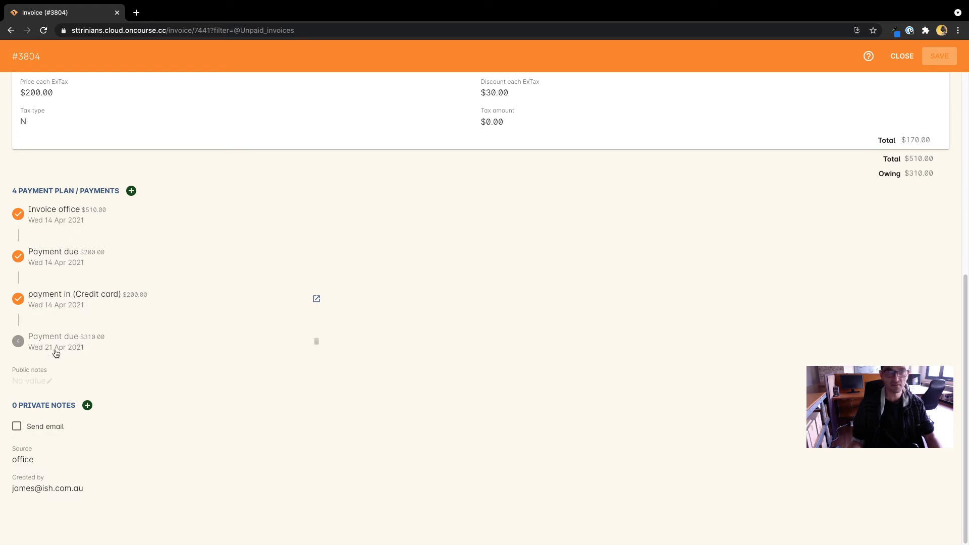
- Scroll back up and briefly highlight the invoice's $510.00 total
{"action": "scroll", "coordinate": [527, 319], "scroll_direction": "up", "scroll_amount": 4}
{"action": "scroll", "coordinate": [528, 318], "scroll_direction": "up", "scroll_amount": 4}
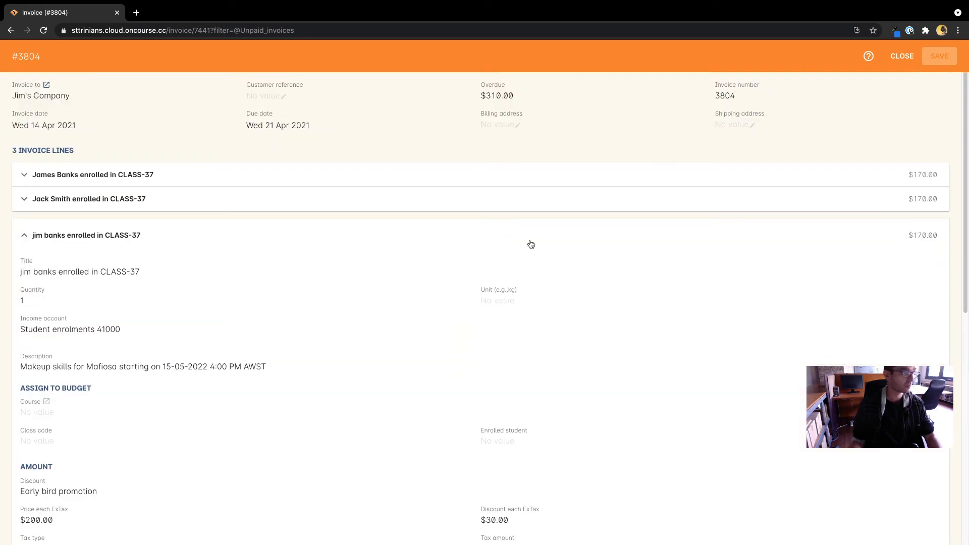
{"action": "scroll", "coordinate": [767, 365], "scroll_direction": "down", "scroll_amount": 5}
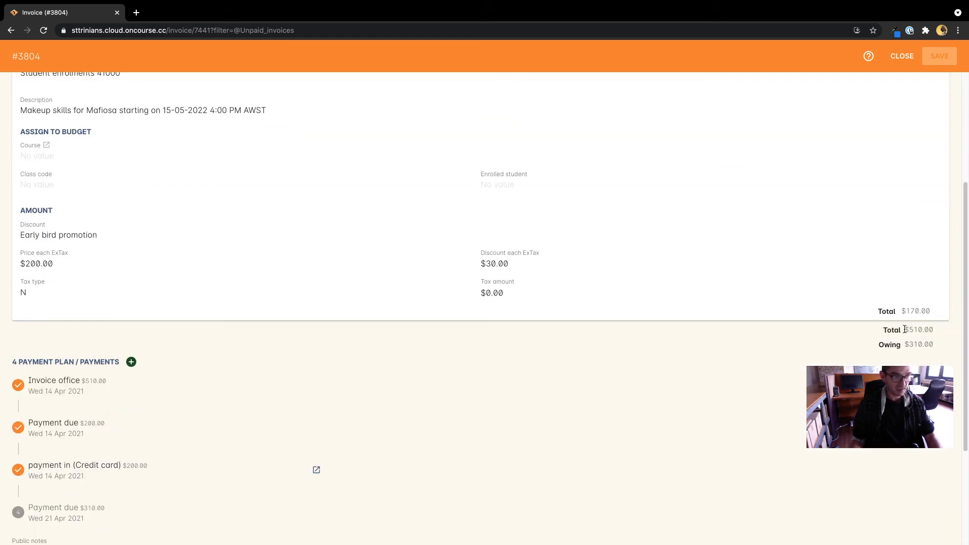
{"action": "left_click_drag", "start_coordinate": [904, 330], "coordinate": [933, 330]}
{"action": "left_click", "coordinate": [902, 343]}
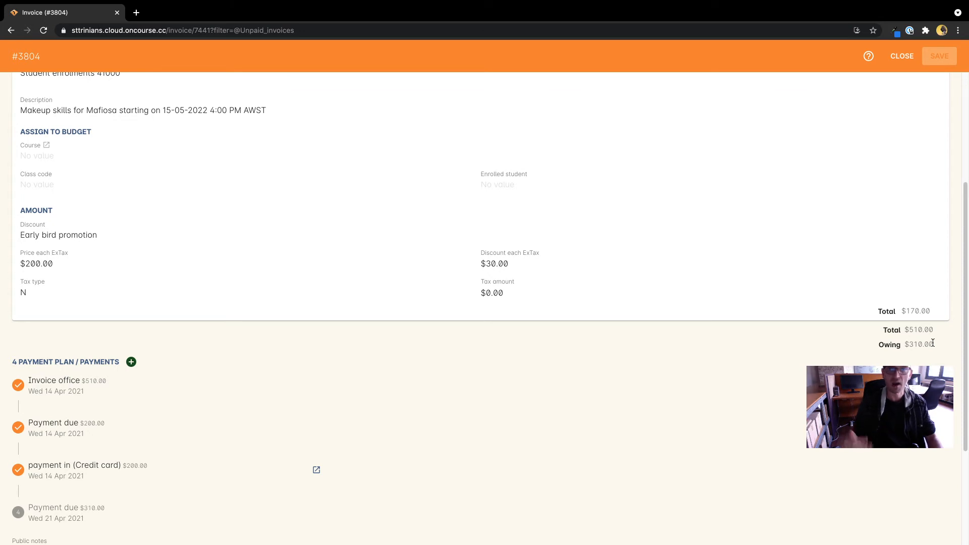
- Review the rest of the invoice, then close it to return to the unpaid invoices list
{"action": "scroll", "coordinate": [872, 343], "scroll_direction": "down", "scroll_amount": 2}
{"action": "scroll", "coordinate": [872, 341], "scroll_direction": "down", "scroll_amount": 1}
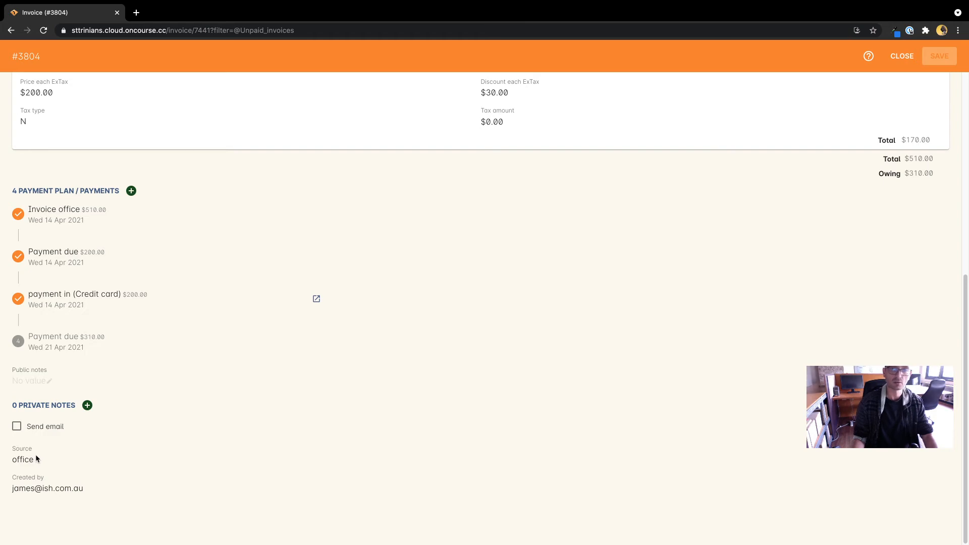
{"action": "scroll", "coordinate": [188, 189], "scroll_direction": "up", "scroll_amount": 9}
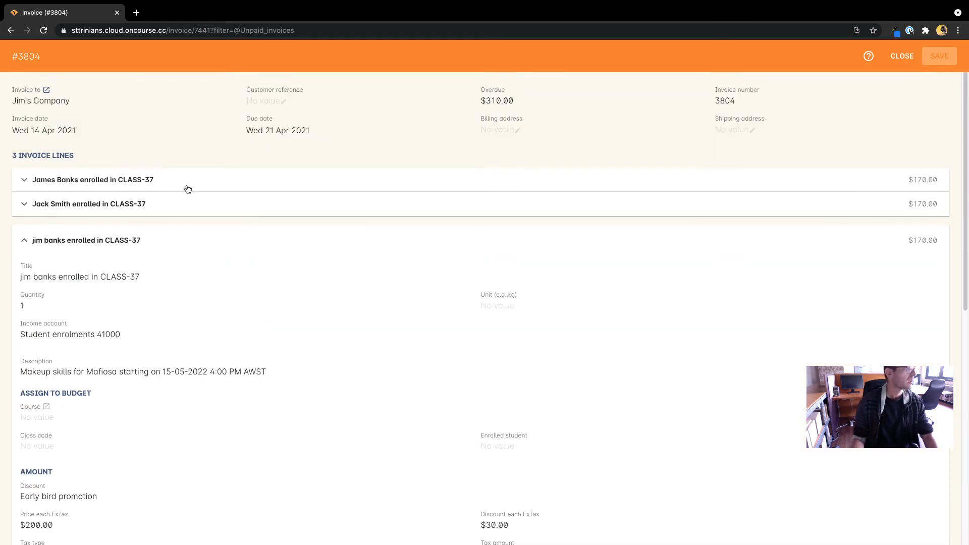
{"action": "left_click", "coordinate": [894, 63]}
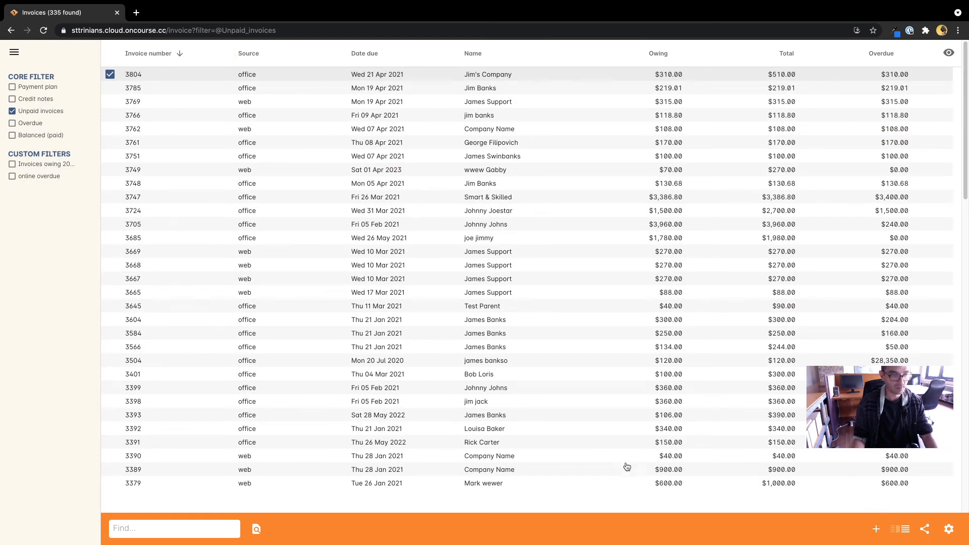
- Create a new invoice and choose the customer as recipient by typing their name
{"action": "left_click", "coordinate": [876, 529]}
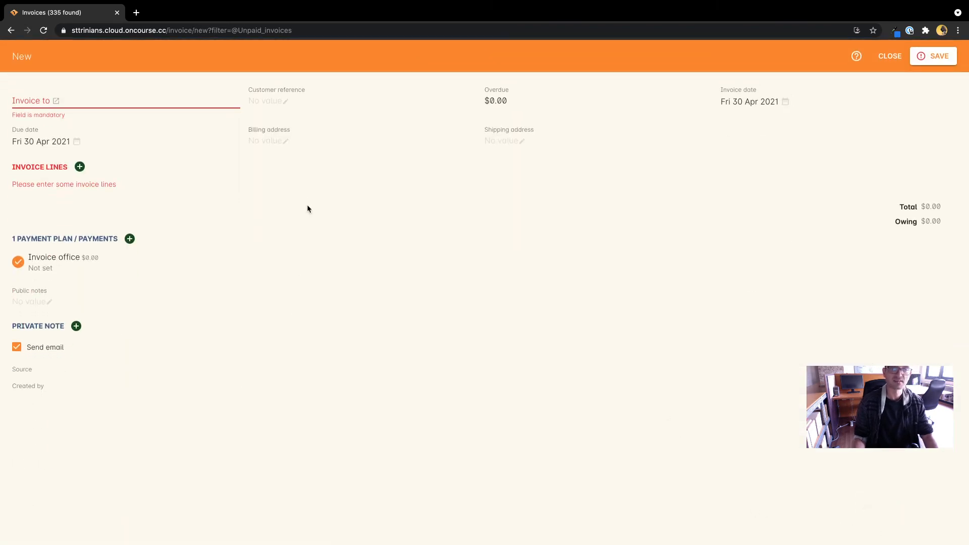
{"action": "left_click", "coordinate": [29, 100]}
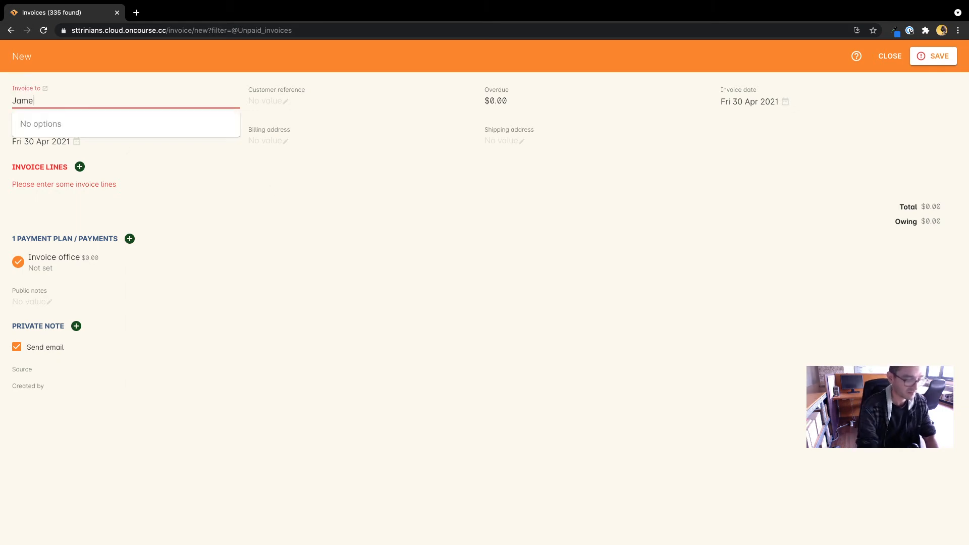
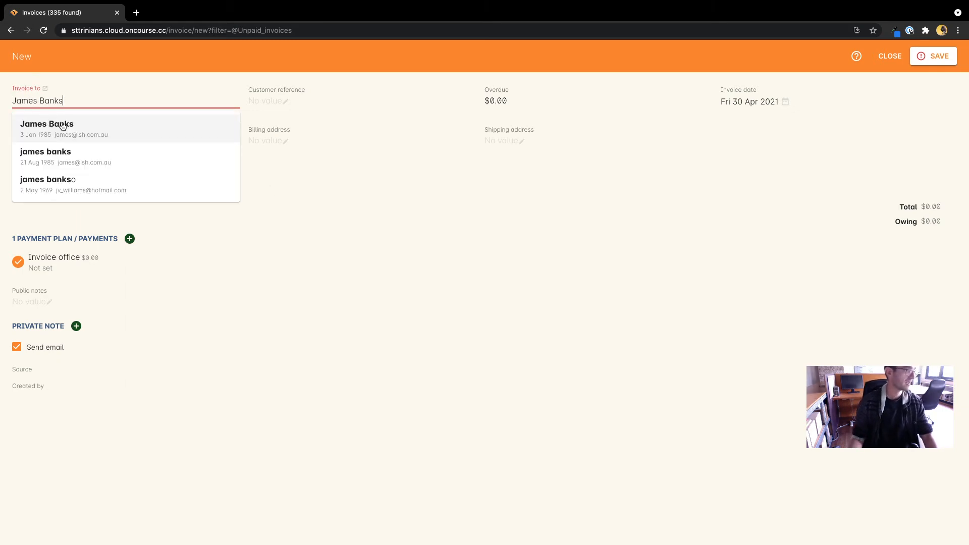
{"action": "key", "text": "Return"}
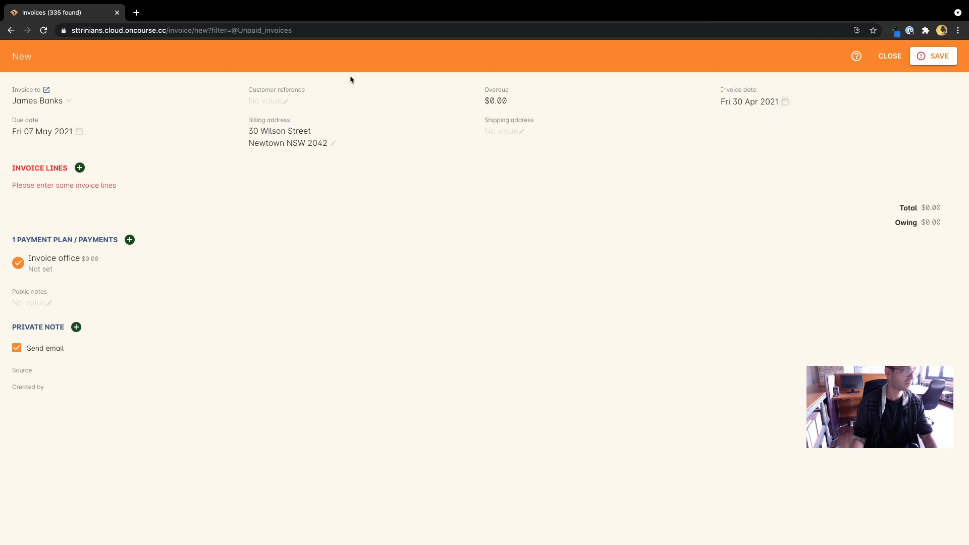
- Add an invoice line and assign its budget to the Lovely Painting with James course
{"action": "left_click", "coordinate": [82, 170]}
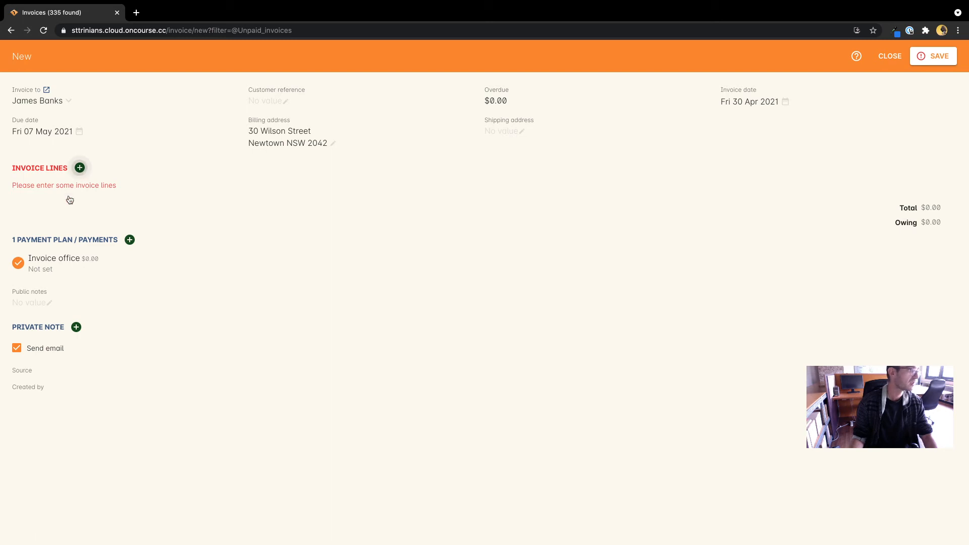
{"action": "scroll", "coordinate": [210, 271], "scroll_direction": "down", "scroll_amount": 1}
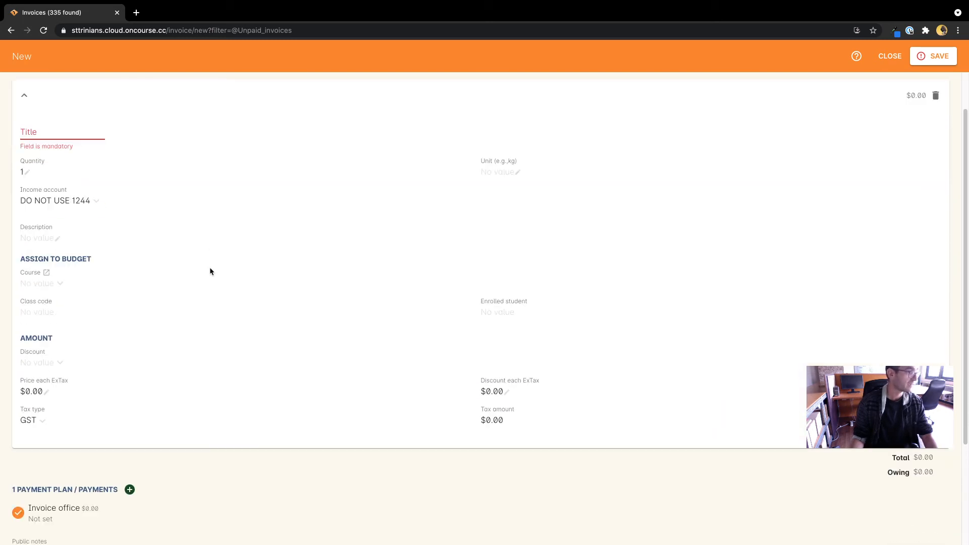
{"action": "scroll", "coordinate": [210, 271], "scroll_direction": "down", "scroll_amount": 2}
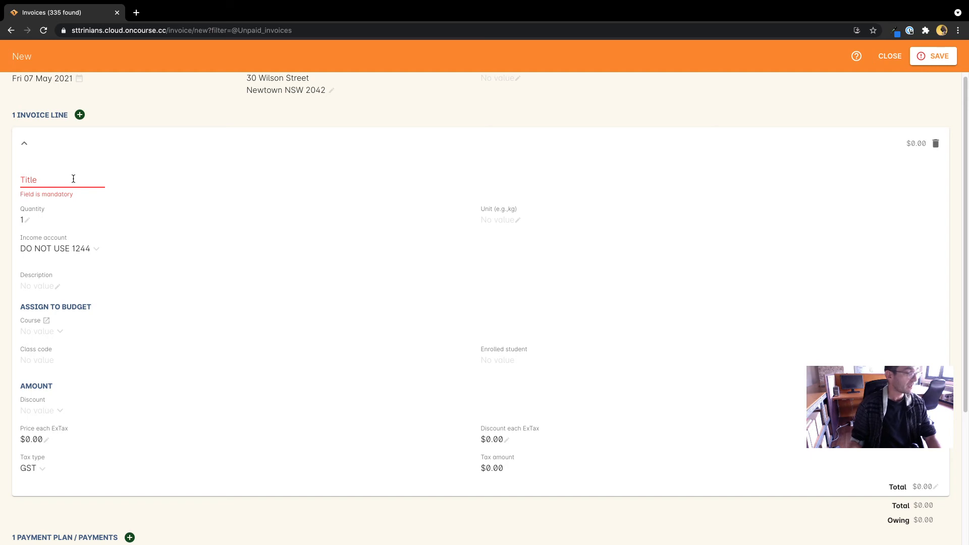
{"action": "left_click", "coordinate": [58, 341]}
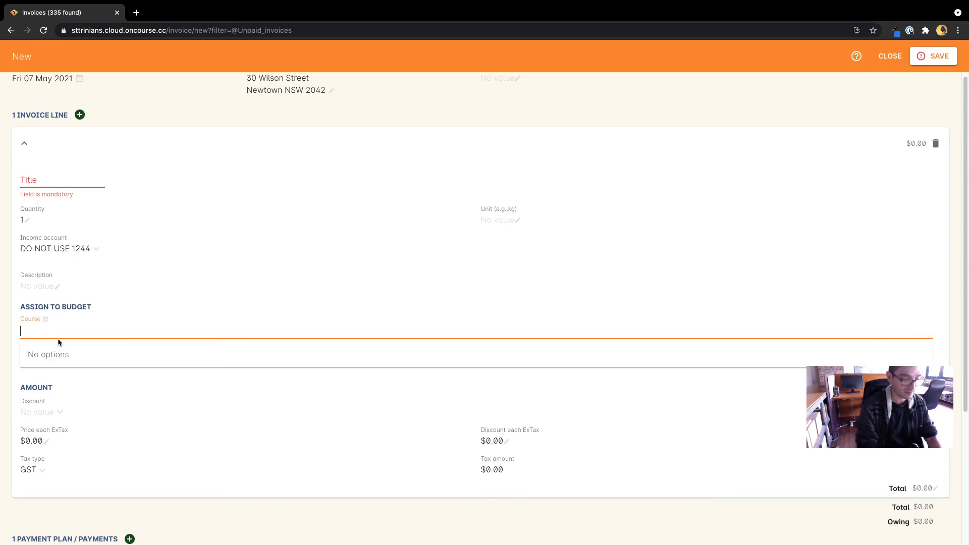
{"action": "type", "text": "Lo"}
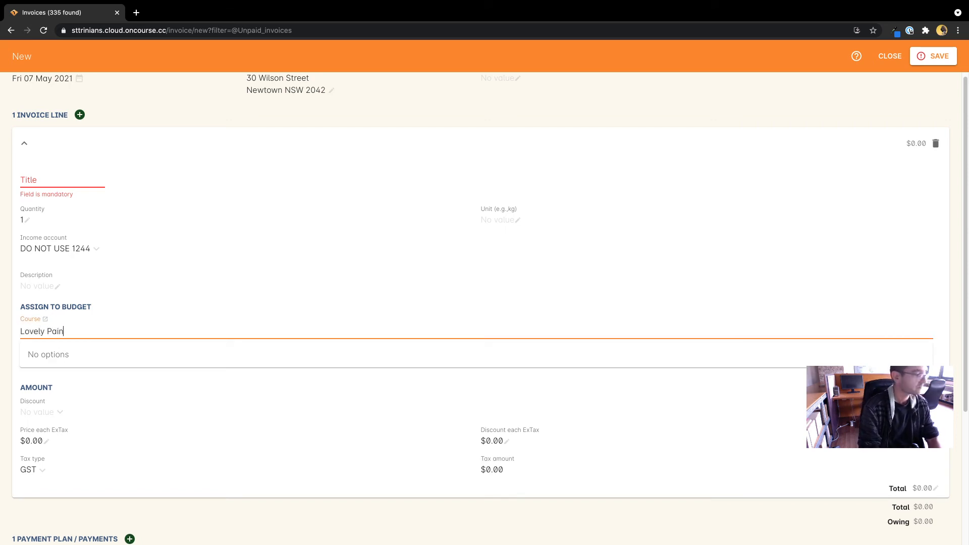
{"action": "type", "text": "vely Pain"}
{"action": "left_click", "coordinate": [63, 356]}
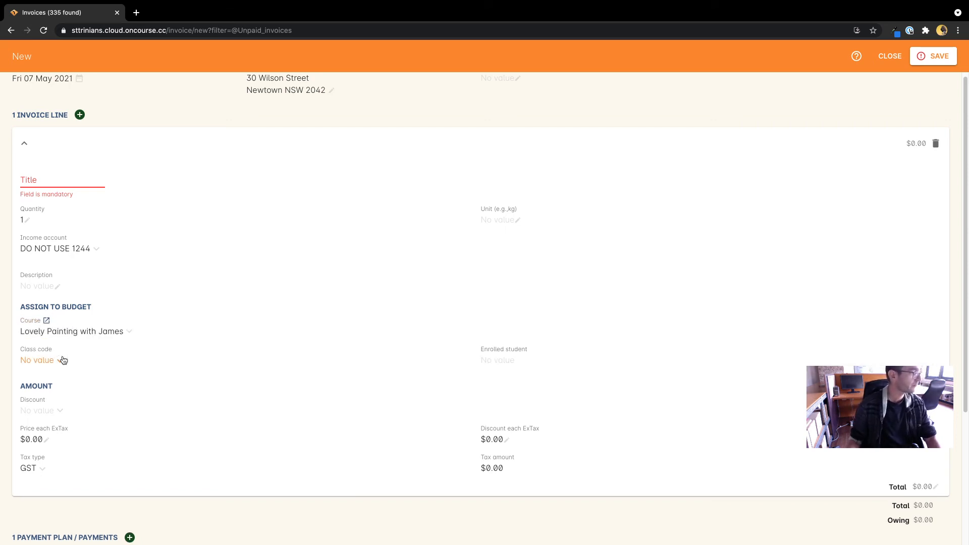
- Try class codes 18, 20 and 19 for the line's budget
{"action": "left_click", "coordinate": [50, 361]}
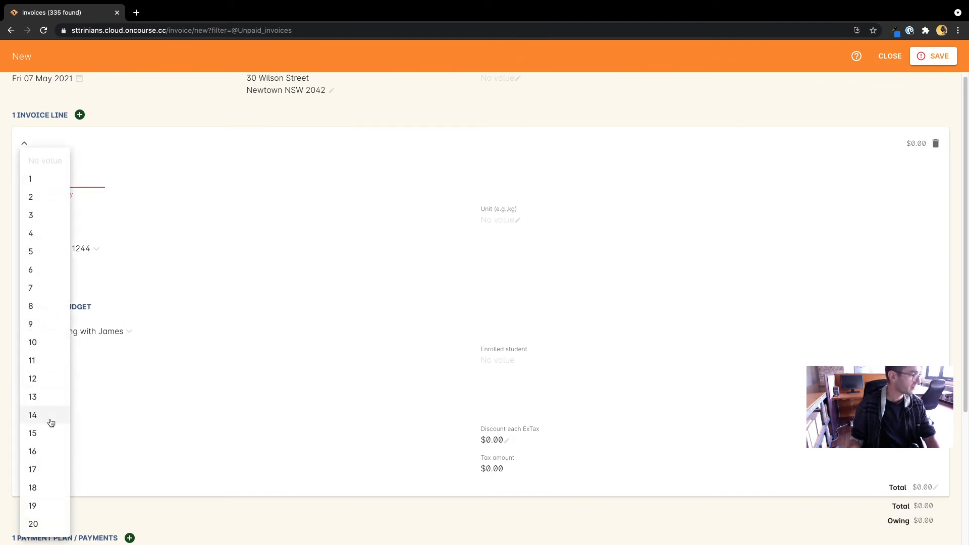
{"action": "left_click", "coordinate": [45, 486]}
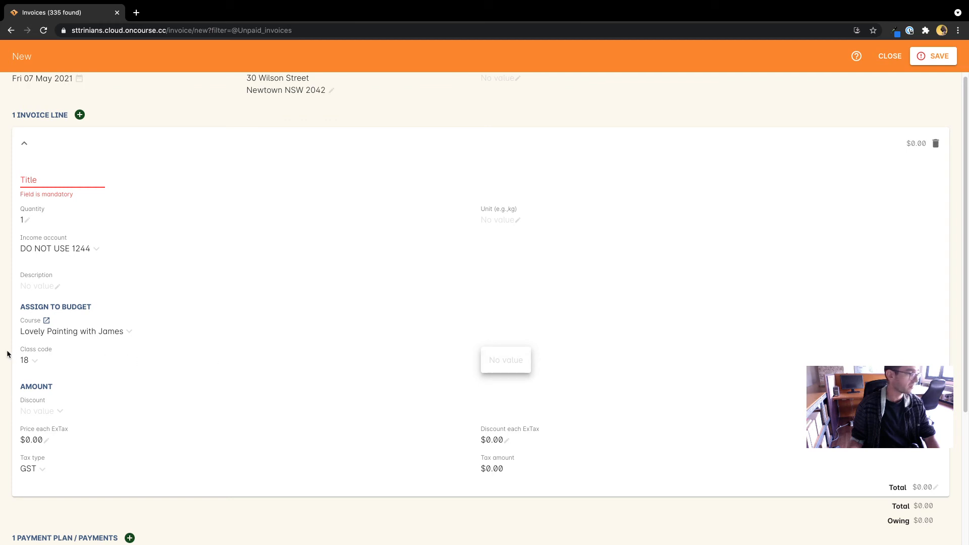
{"action": "left_click", "coordinate": [31, 362]}
{"action": "left_click", "coordinate": [42, 421]}
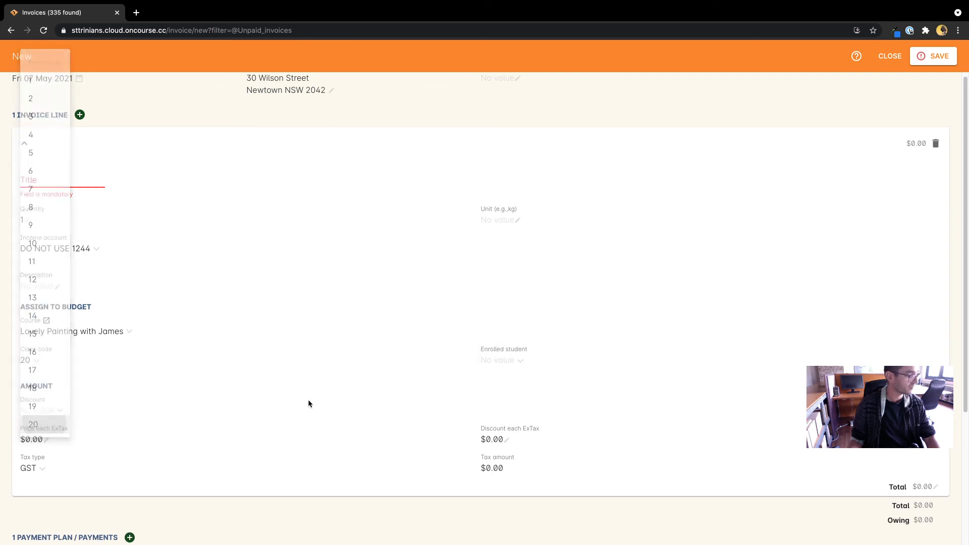
{"action": "left_click", "coordinate": [498, 362]}
{"action": "left_click", "coordinate": [32, 361]}
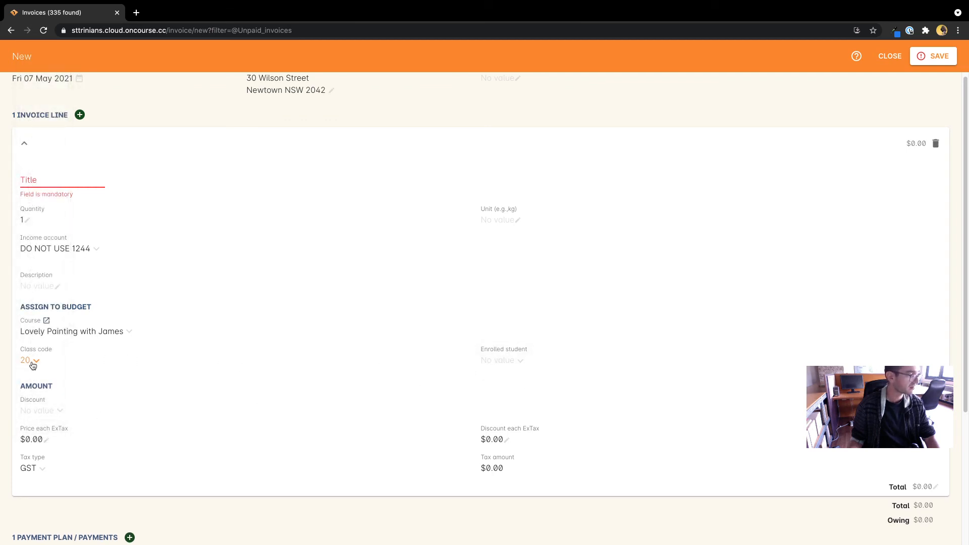
{"action": "left_click", "coordinate": [33, 361]}
{"action": "left_click", "coordinate": [43, 406]}
- Settle on class code 9, leaving Enrolled student as No value
{"action": "left_click", "coordinate": [502, 367]}
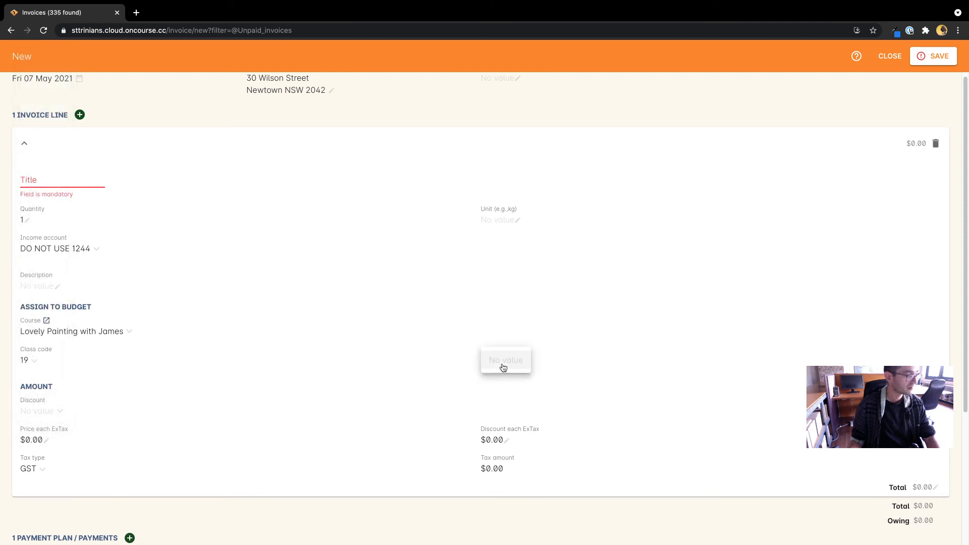
{"action": "left_click", "coordinate": [158, 358]}
{"action": "left_click", "coordinate": [35, 361]}
{"action": "left_click", "coordinate": [51, 225]}
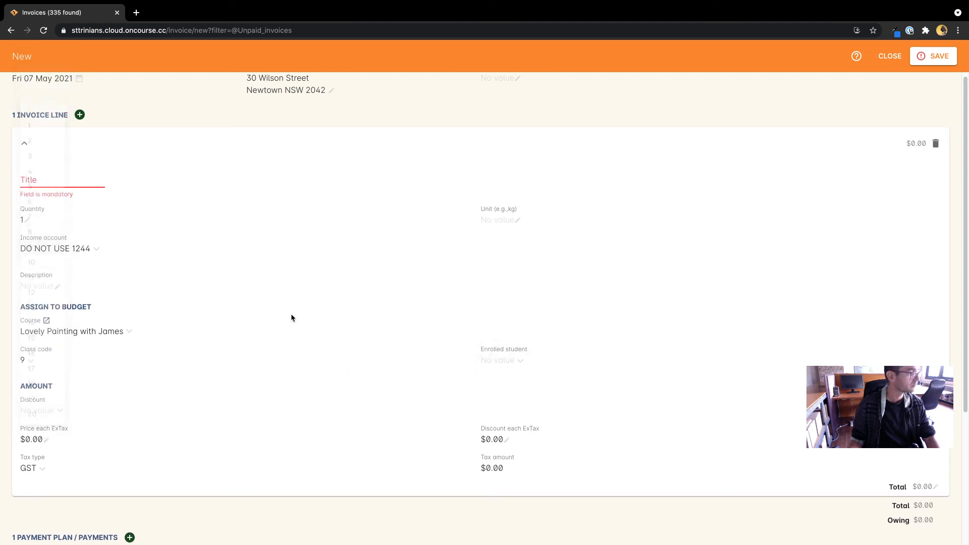
{"action": "left_click", "coordinate": [507, 361]}
{"action": "left_click", "coordinate": [508, 364]}
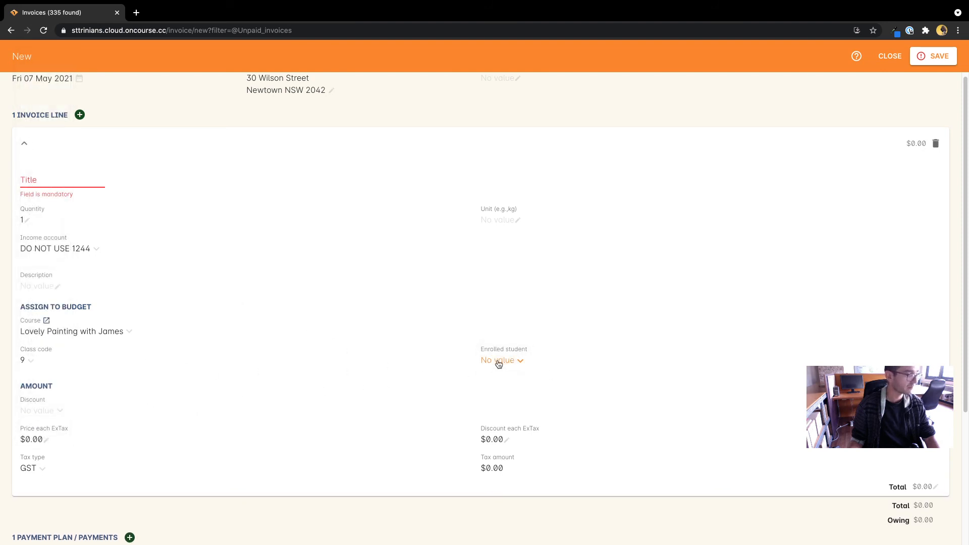
{"action": "left_click", "coordinate": [499, 363]}
{"action": "left_click", "coordinate": [412, 361]}
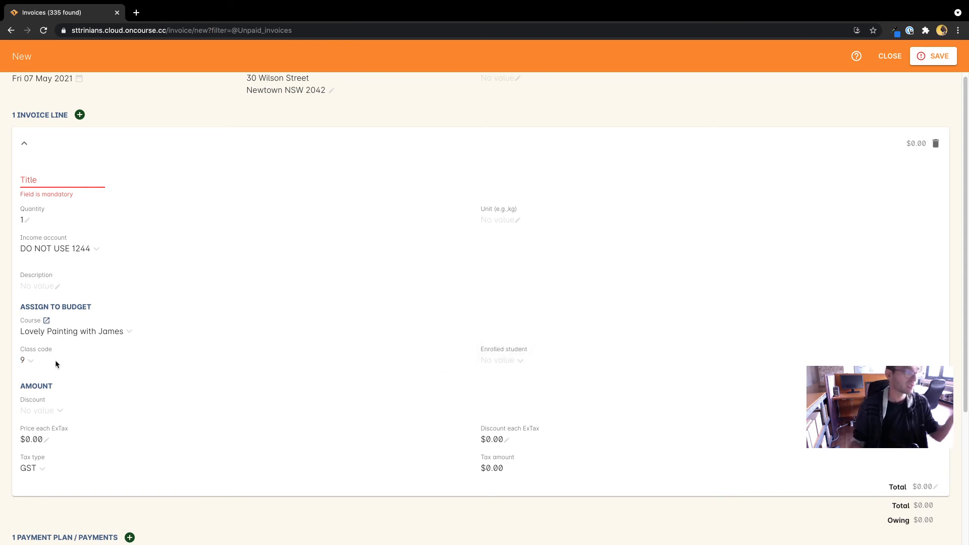
- Title the invoice line 'Extra cost $50', fixing the missing 't' typo
{"action": "left_click", "coordinate": [61, 179]}
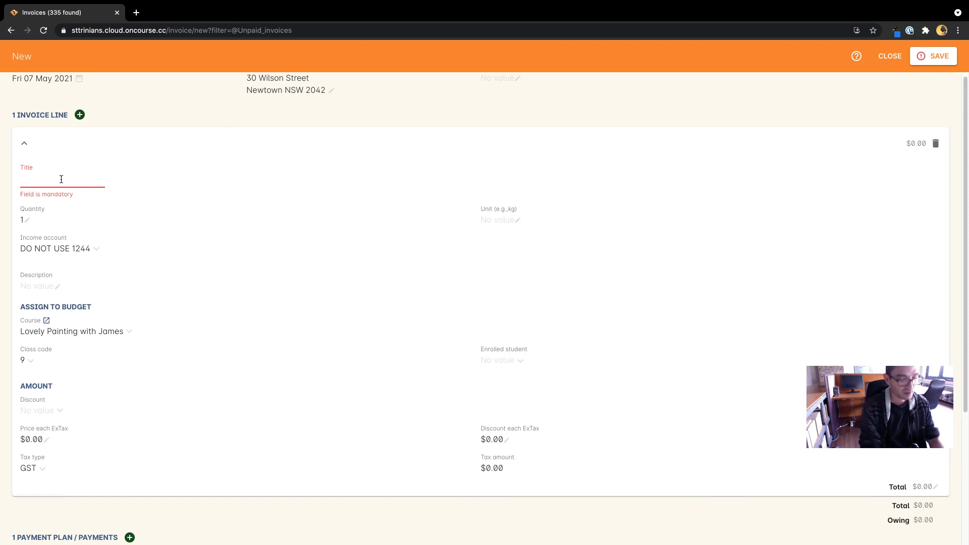
{"action": "type", "text": "Exra co"}
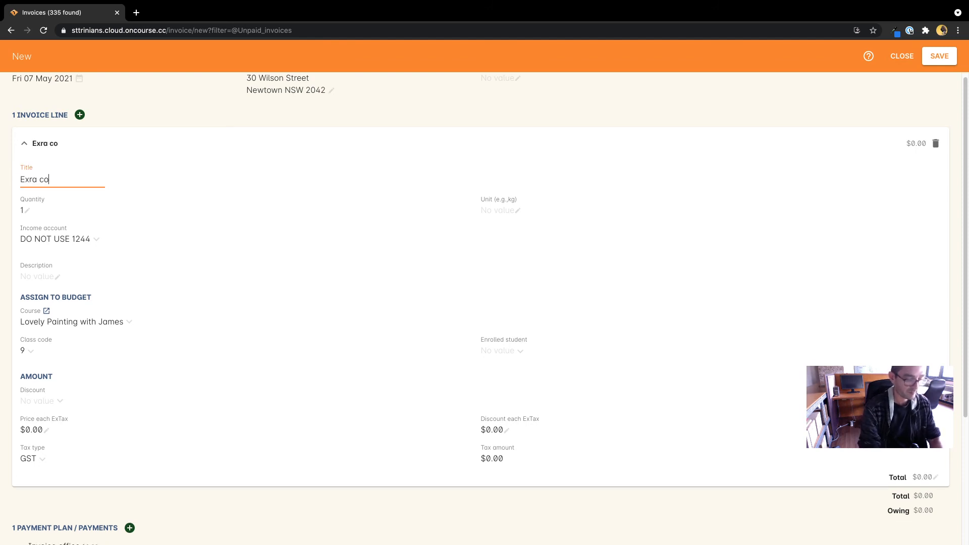
{"action": "type", "text": "st $50"}
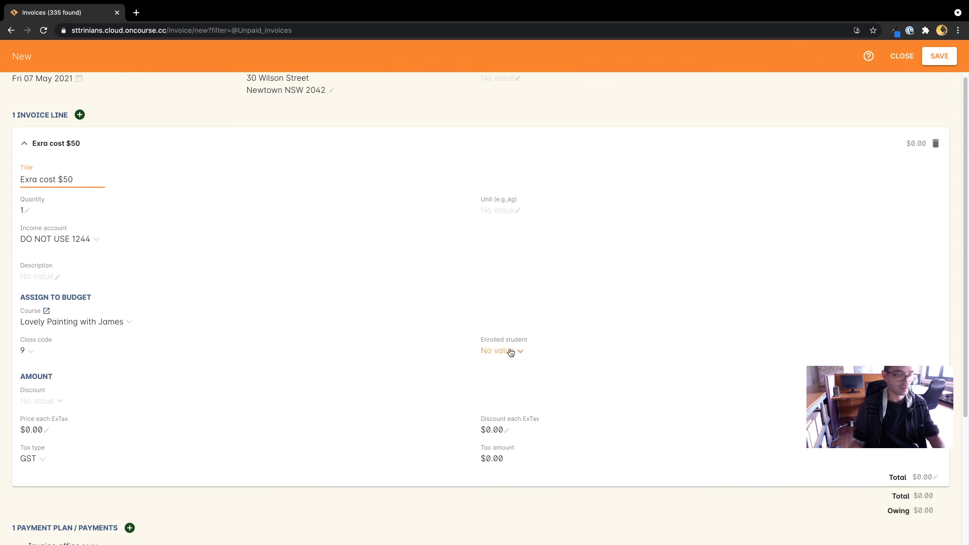
{"action": "left_click", "coordinate": [187, 408]}
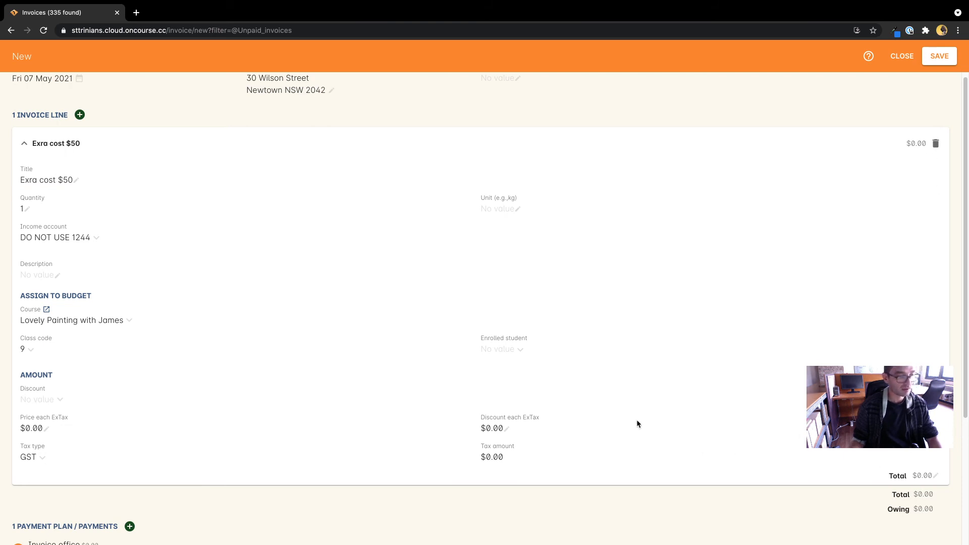
{"action": "left_click", "coordinate": [29, 177]}
{"action": "type", "text": "t"}
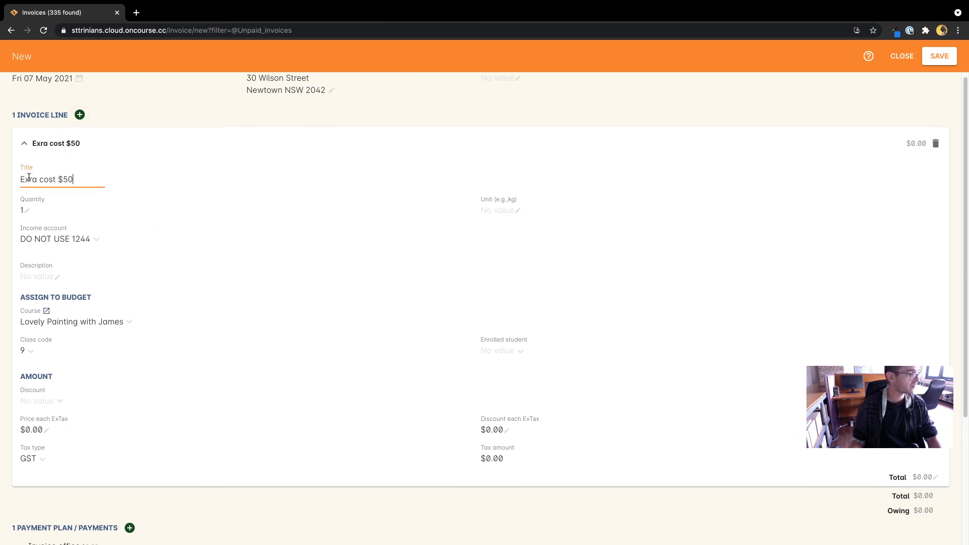
{"action": "left_click", "coordinate": [214, 225]}
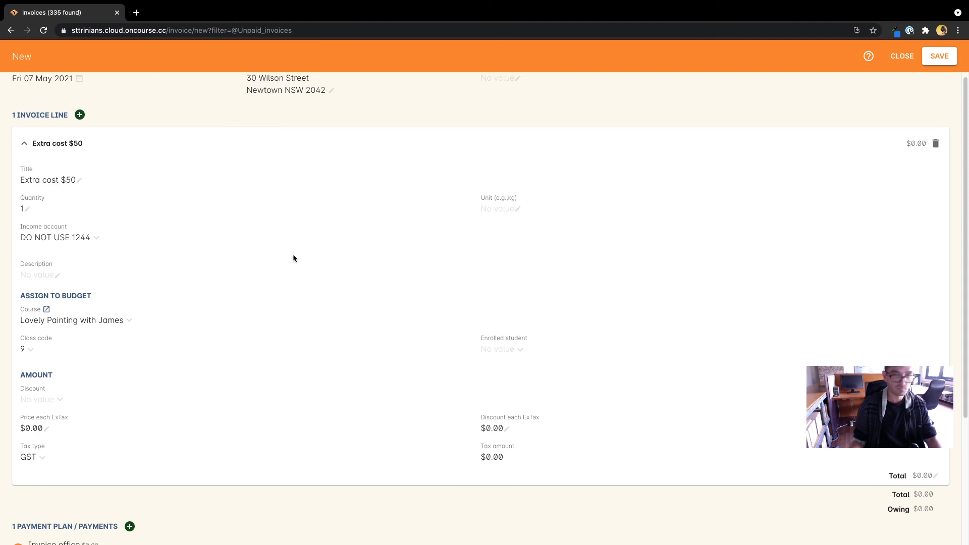
- Set the invoice line total to $100
{"action": "left_click", "coordinate": [925, 481]}
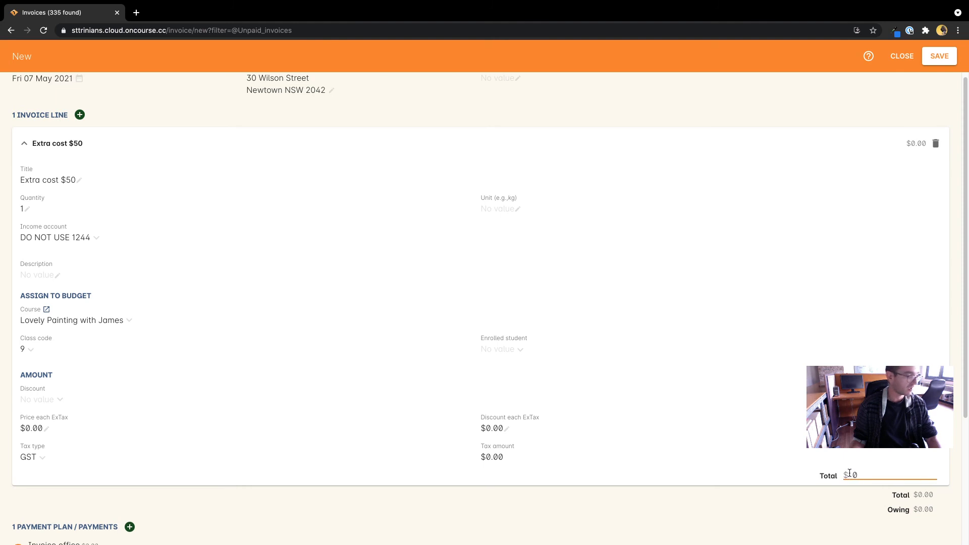
{"action": "left_click", "coordinate": [849, 474]}
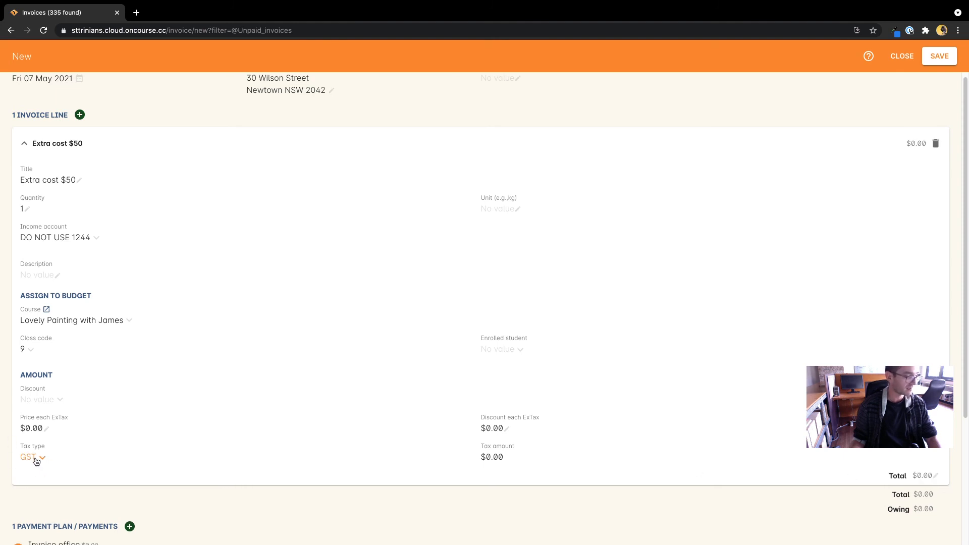
{"action": "left_click", "coordinate": [925, 477]}
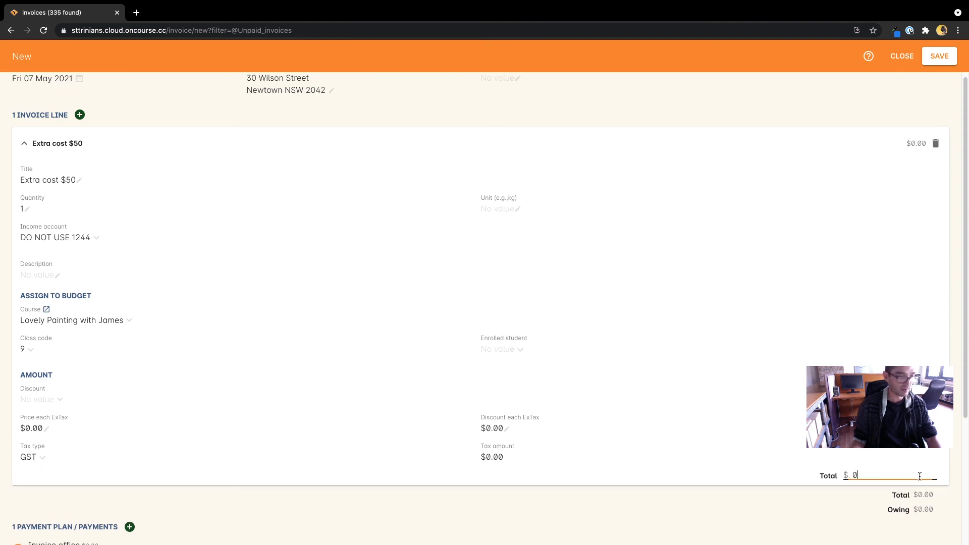
{"action": "double_click", "coordinate": [854, 474]}
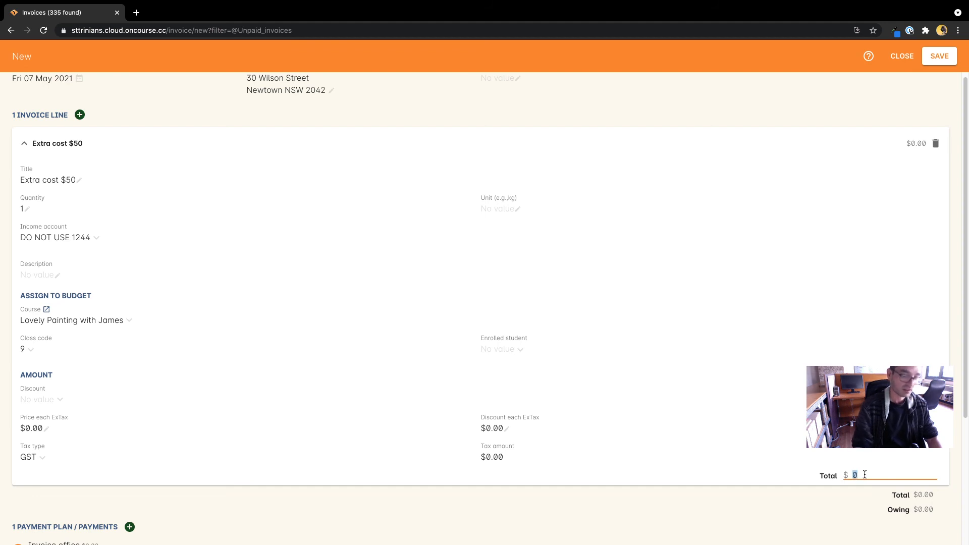
{"action": "type", "text": "100"}
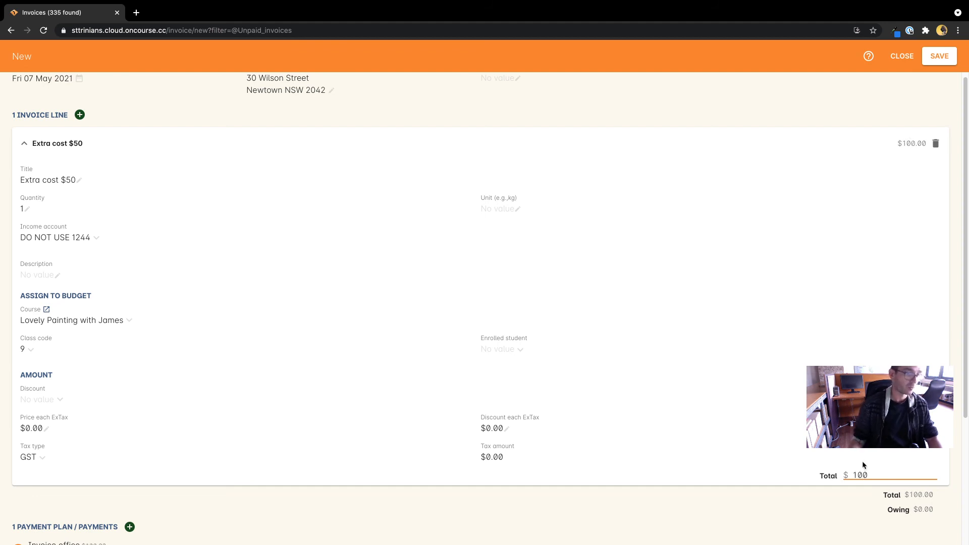
{"action": "key", "text": "Return"}
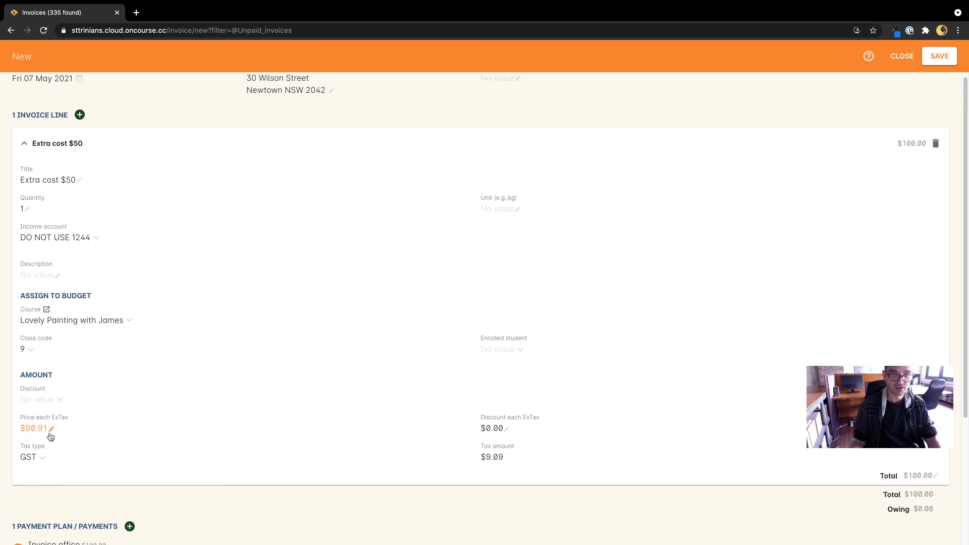
- Untick Send email and save the new invoice
{"action": "scroll", "coordinate": [400, 396], "scroll_direction": "down", "scroll_amount": 4}
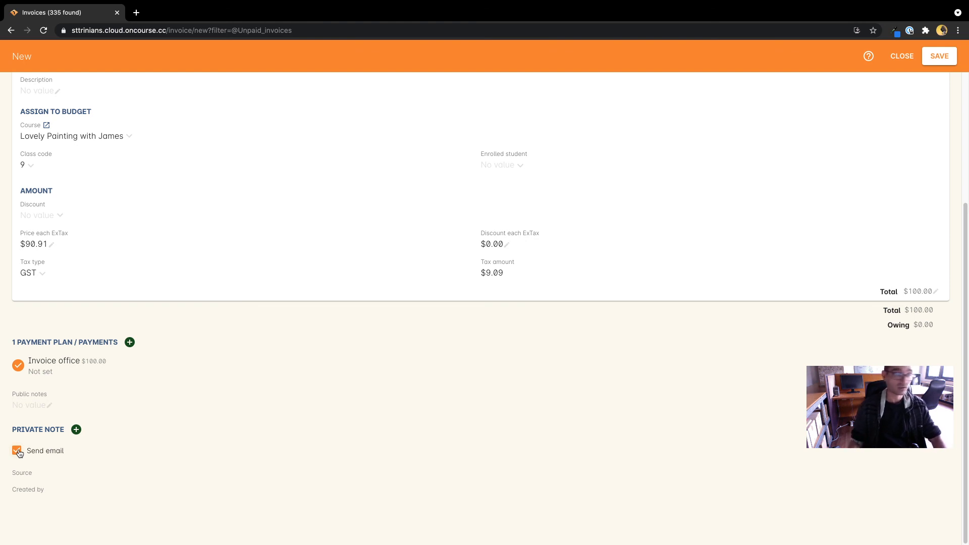
{"action": "scroll", "coordinate": [290, 385], "scroll_direction": "up", "scroll_amount": 5}
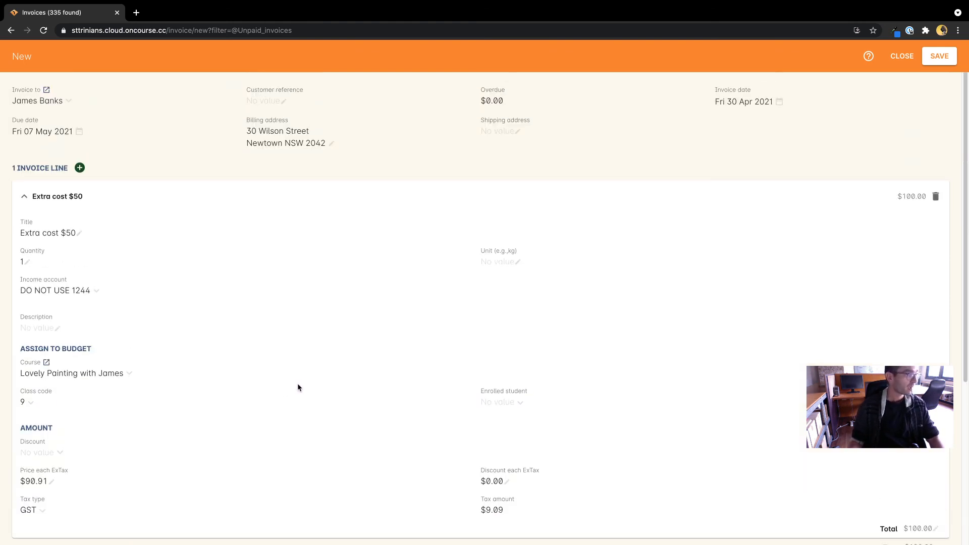
{"action": "scroll", "coordinate": [298, 387], "scroll_direction": "down", "scroll_amount": 5}
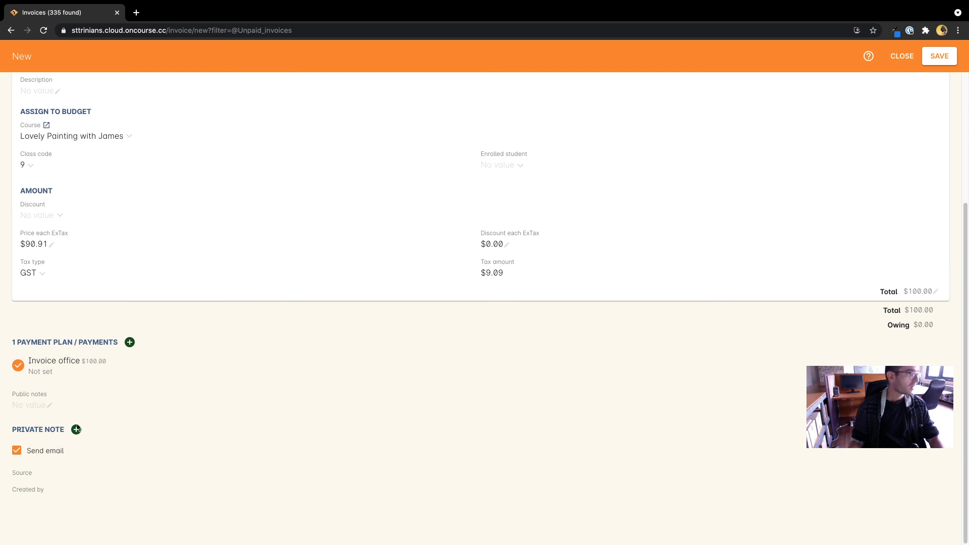
{"action": "left_click", "coordinate": [18, 453]}
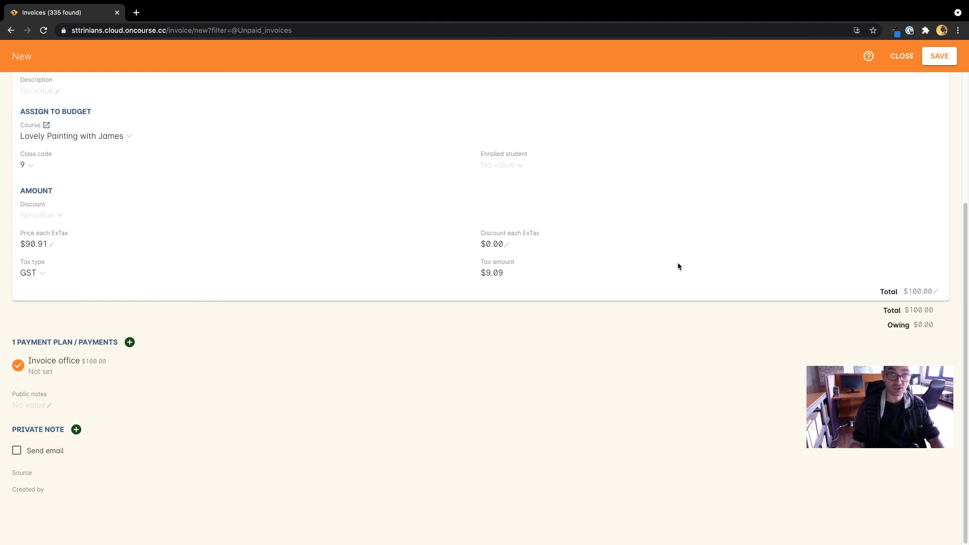
{"action": "scroll", "coordinate": [819, 317], "scroll_direction": "up", "scroll_amount": 5}
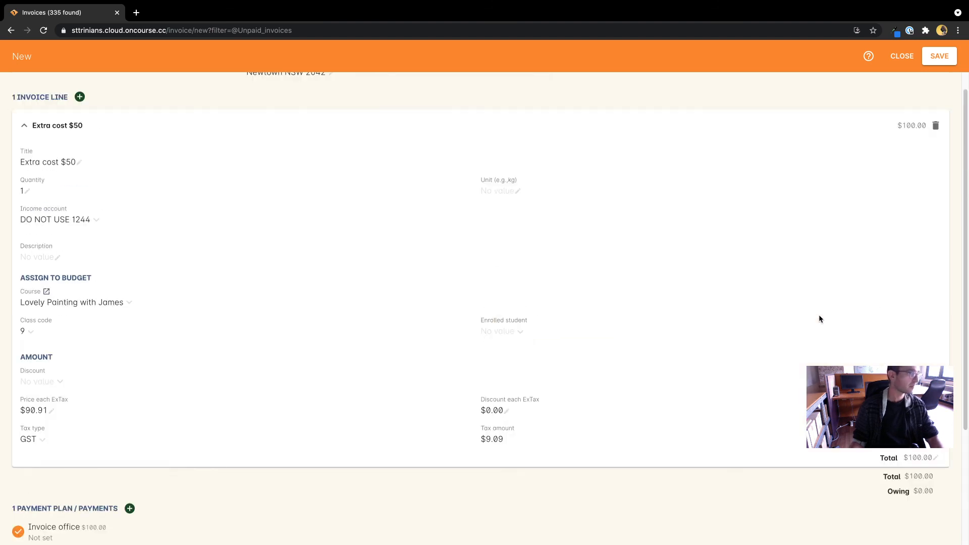
{"action": "left_click", "coordinate": [946, 62]}
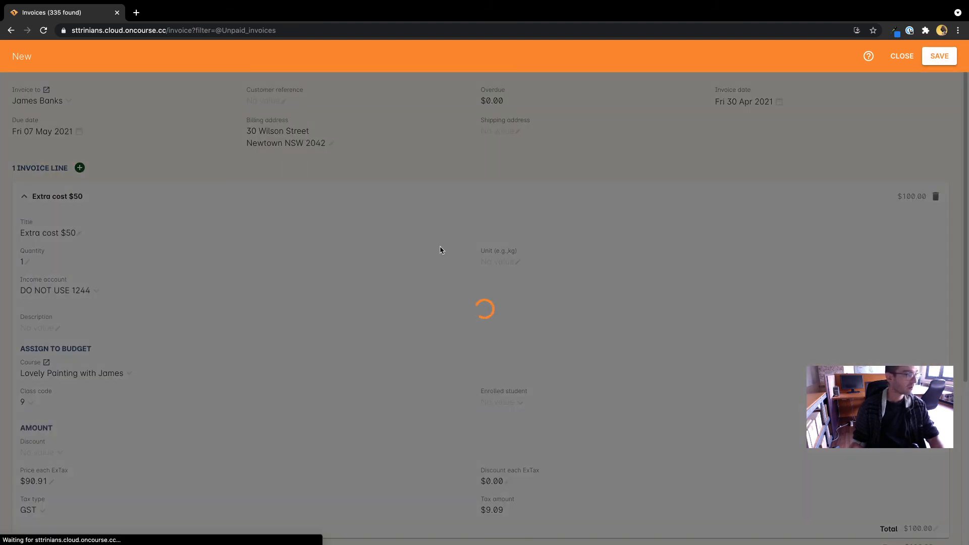